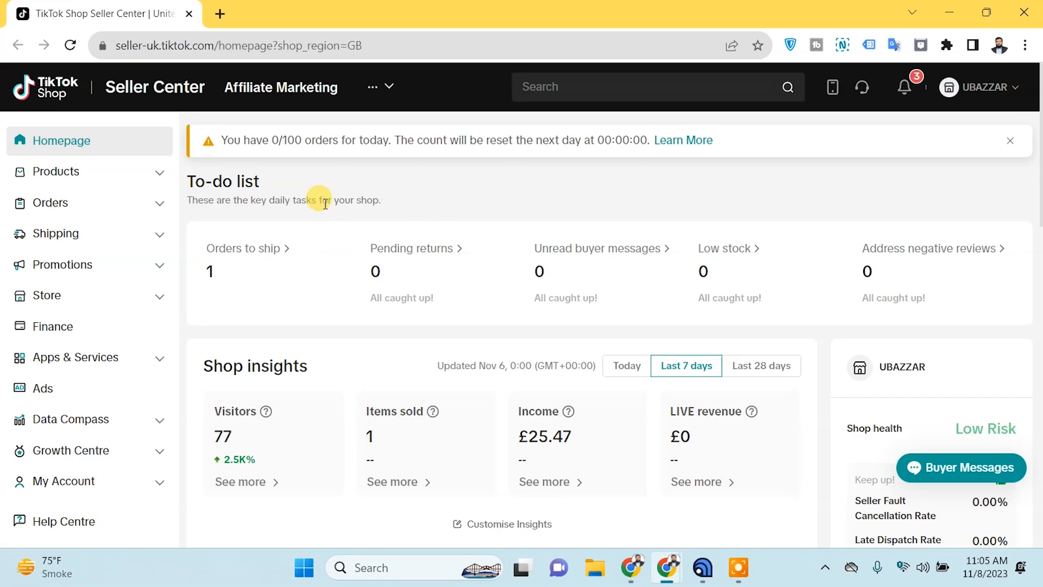
Go to the shop's product bundles page and start creating a new bundle
{"action": "left_click", "coordinate": [161, 177]}
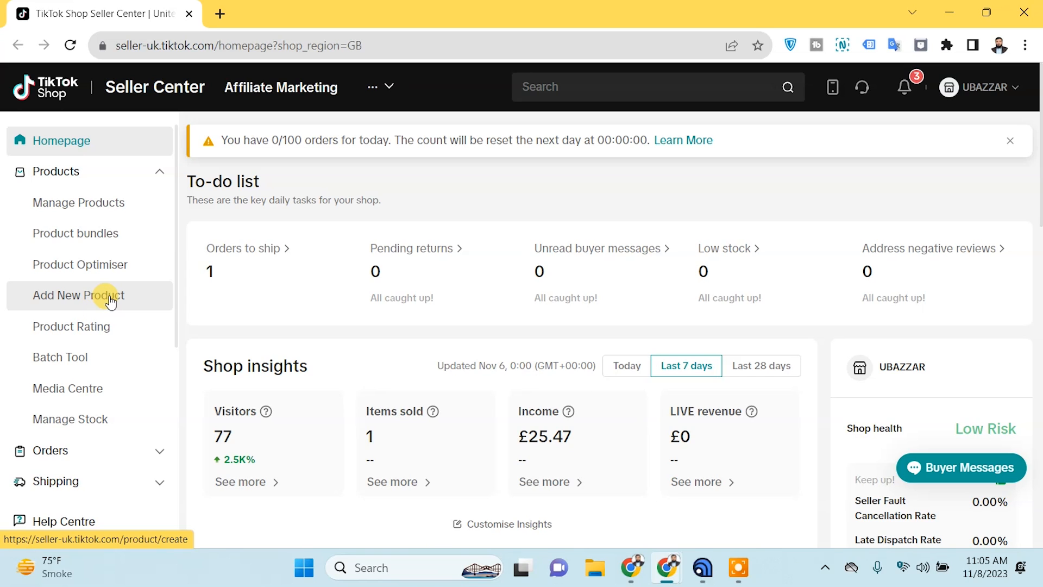
{"action": "left_click", "coordinate": [107, 234]}
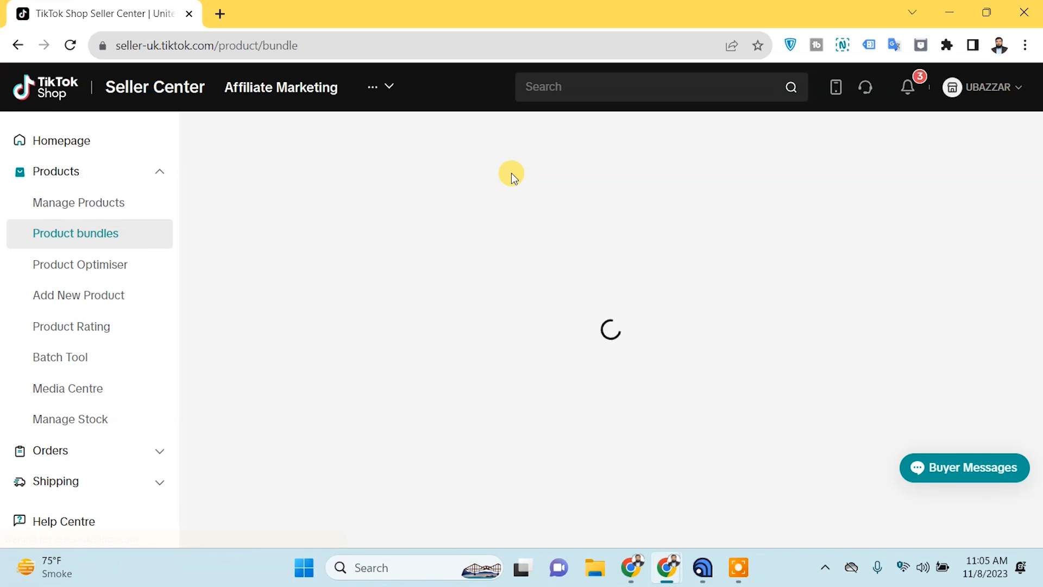
{"action": "scroll", "coordinate": [589, 221], "scroll_direction": "down", "scroll_amount": 2}
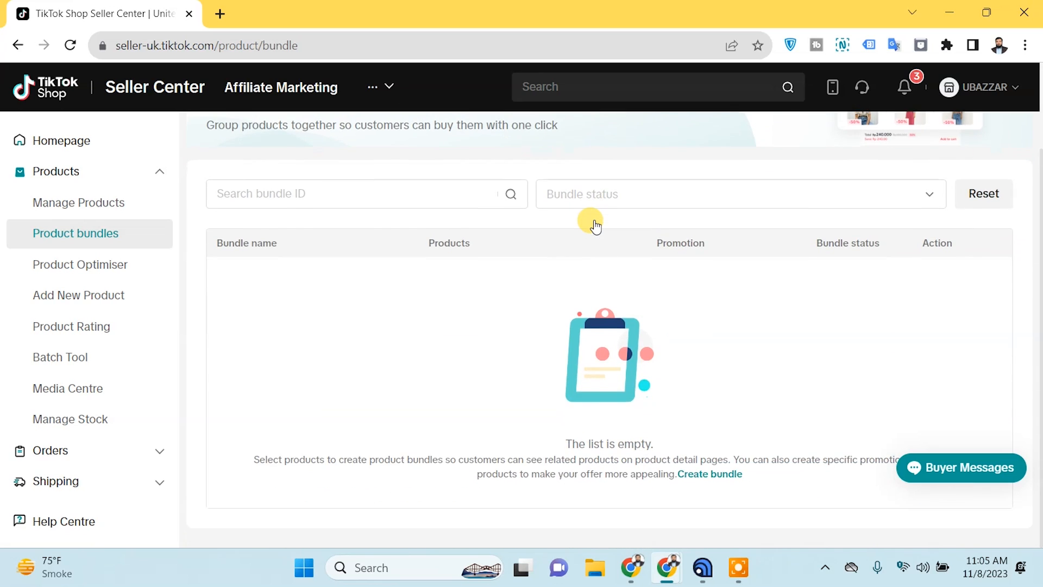
{"action": "scroll", "coordinate": [589, 221], "scroll_direction": "up", "scroll_amount": 1}
{"action": "scroll", "coordinate": [596, 226], "scroll_direction": "down", "scroll_amount": 1}
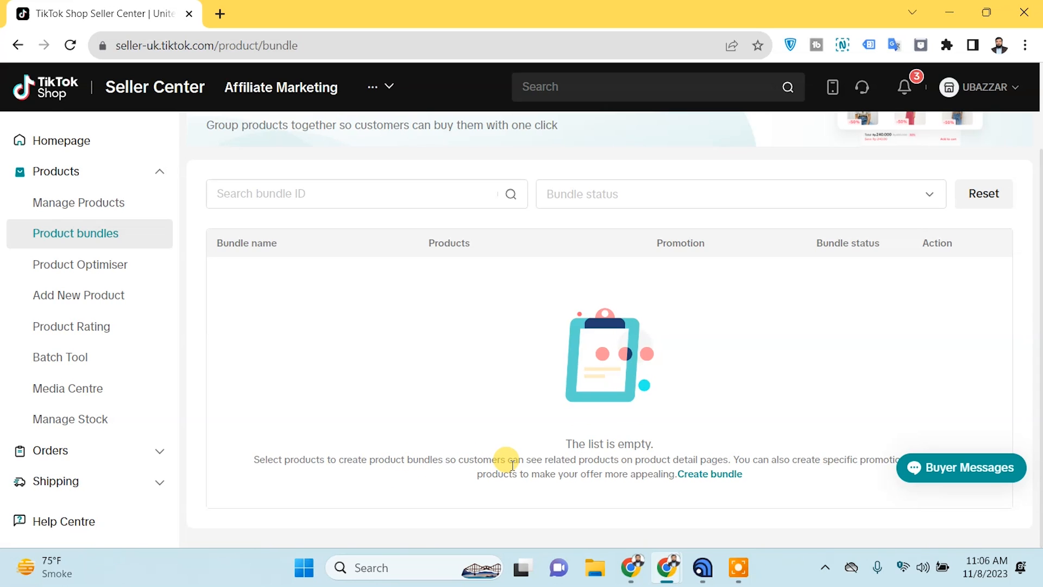
{"action": "scroll", "coordinate": [512, 465], "scroll_direction": "up", "scroll_amount": 2}
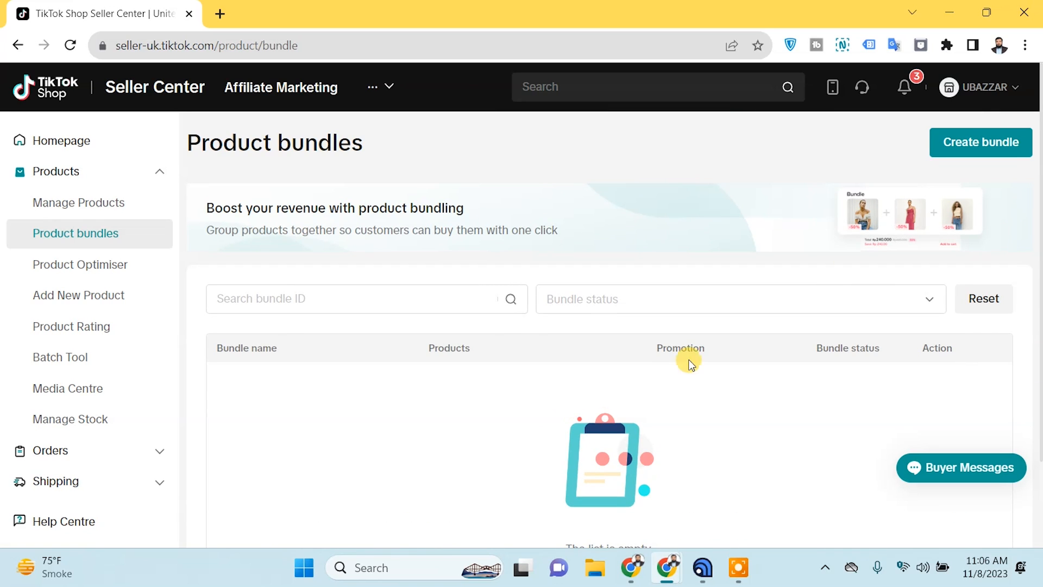
{"action": "left_click", "coordinate": [959, 145]}
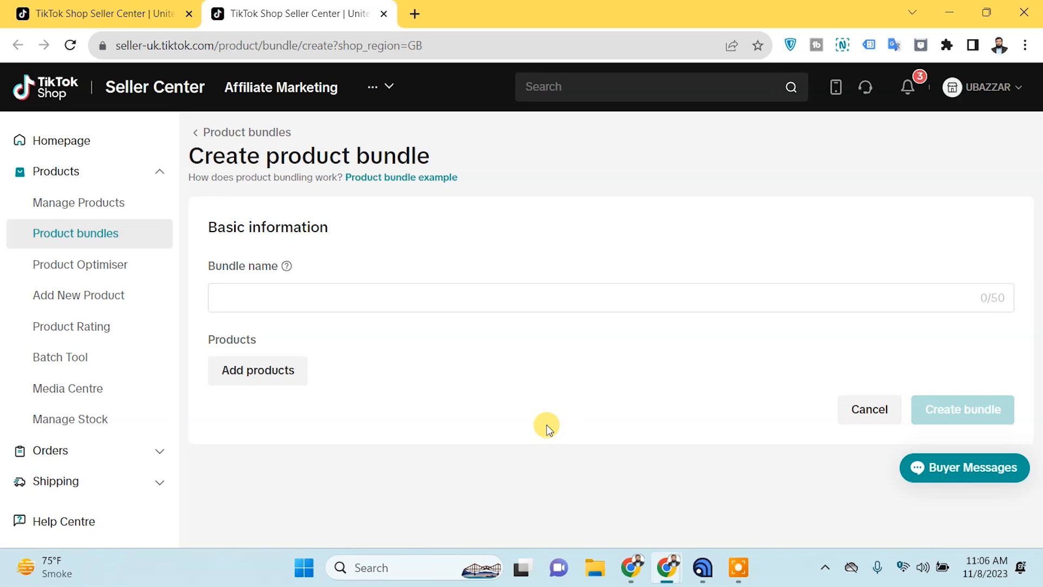
Name the new product bundle "Selfie Gadgets"
{"action": "left_click", "coordinate": [433, 299]}
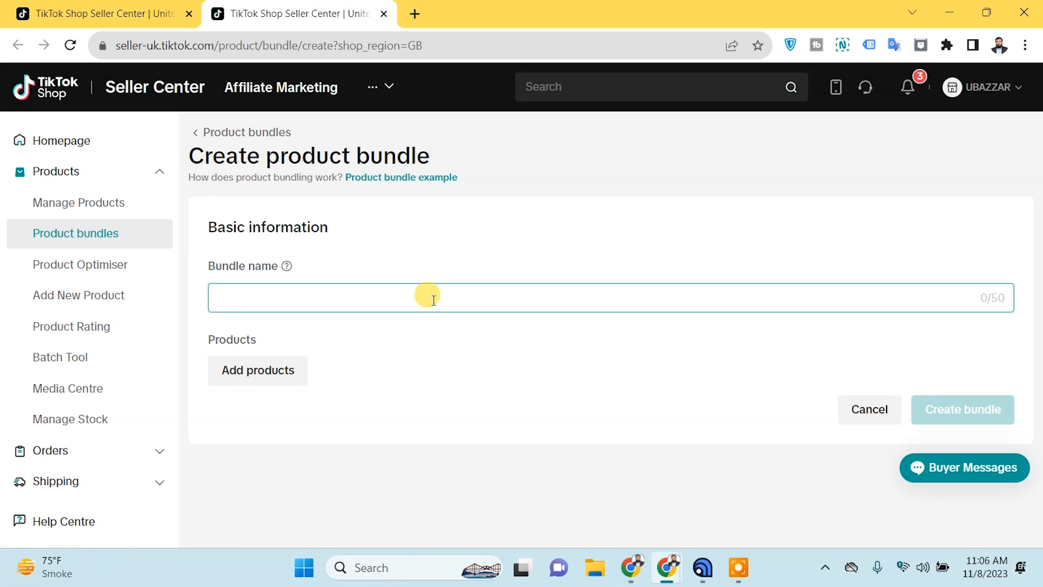
{"action": "left_click", "coordinate": [283, 354]}
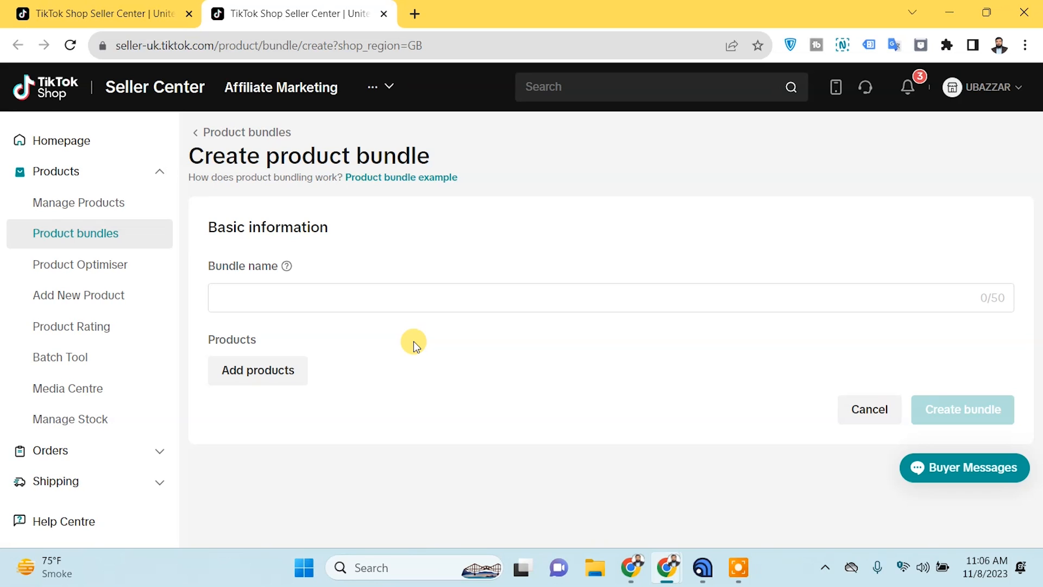
{"action": "left_click", "coordinate": [379, 291]}
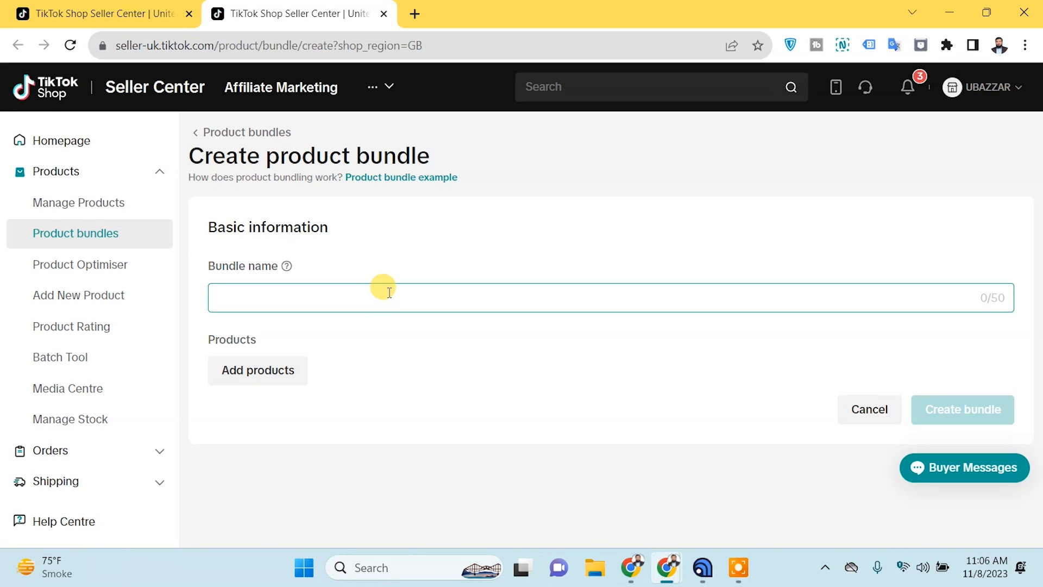
{"action": "left_click", "coordinate": [389, 293]}
{"action": "type", "text": "S"}
{"action": "type", "text": "elfi"}
{"action": "type", "text": "e "}
{"action": "type", "text": "Stan"}
{"action": "type", "text": "ds"}
{"action": "key", "text": "BackSpace"}
{"action": "key", "text": "BackSpace"}
{"action": "key", "text": "BackSpace"}
{"action": "key", "text": "BackSpace"}
{"action": "key", "text": "BackSpace"}
{"action": "key", "text": "BackSpace"}
{"action": "type", "text": "Gadgets"}
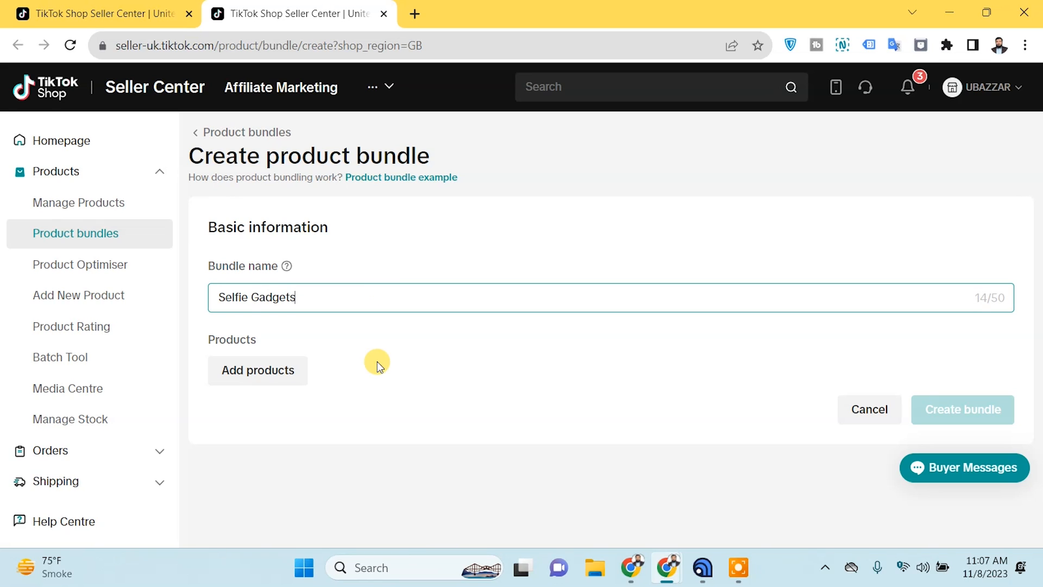
{"action": "left_click", "coordinate": [377, 323]}
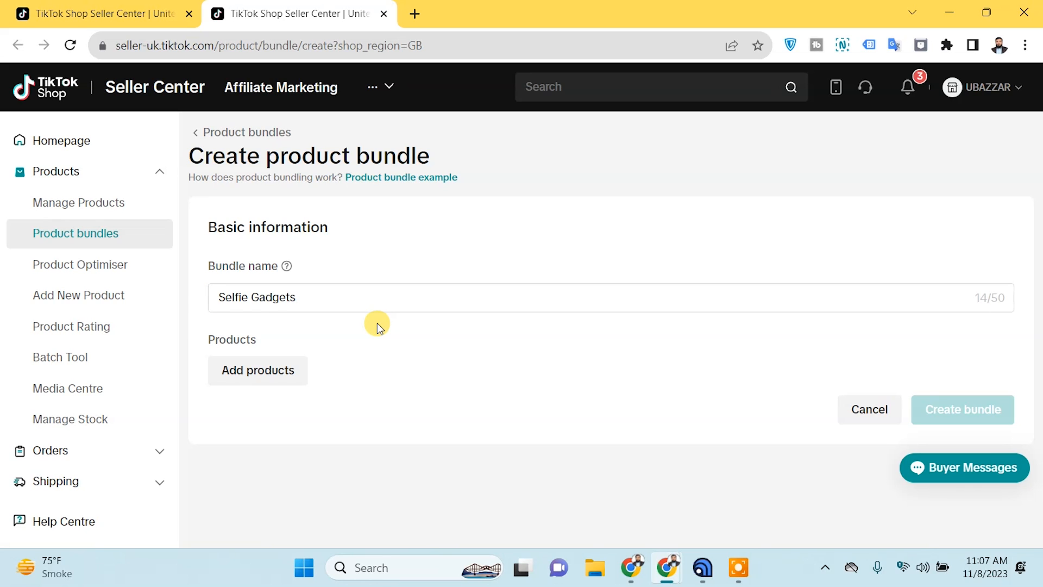
Add both shop products, the 26CM Selfie LED Ring Light and the Vloging Video Making AY49, to the bundle
{"action": "left_click", "coordinate": [285, 369]}
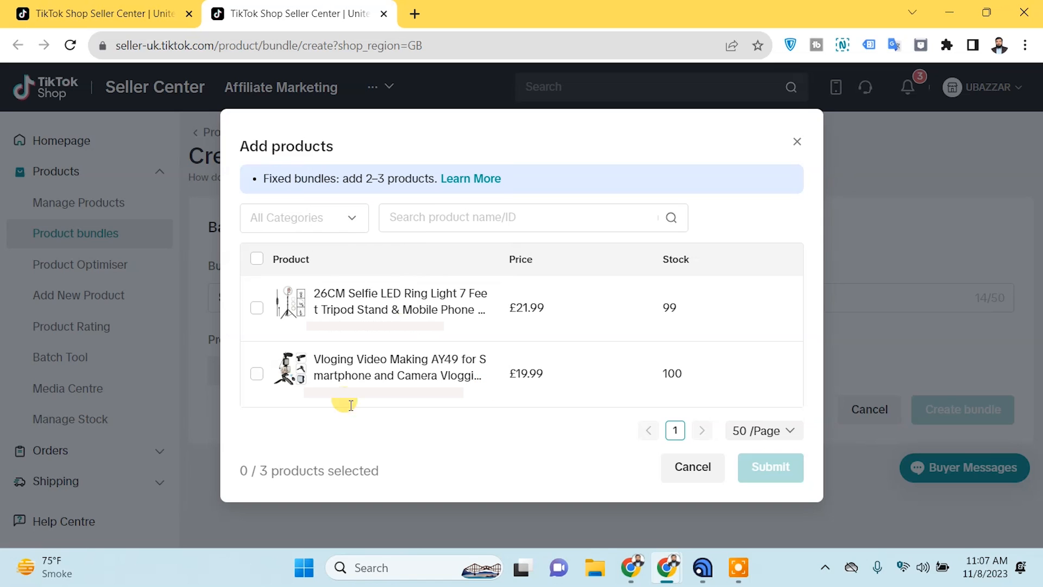
{"action": "left_click", "coordinate": [256, 258]}
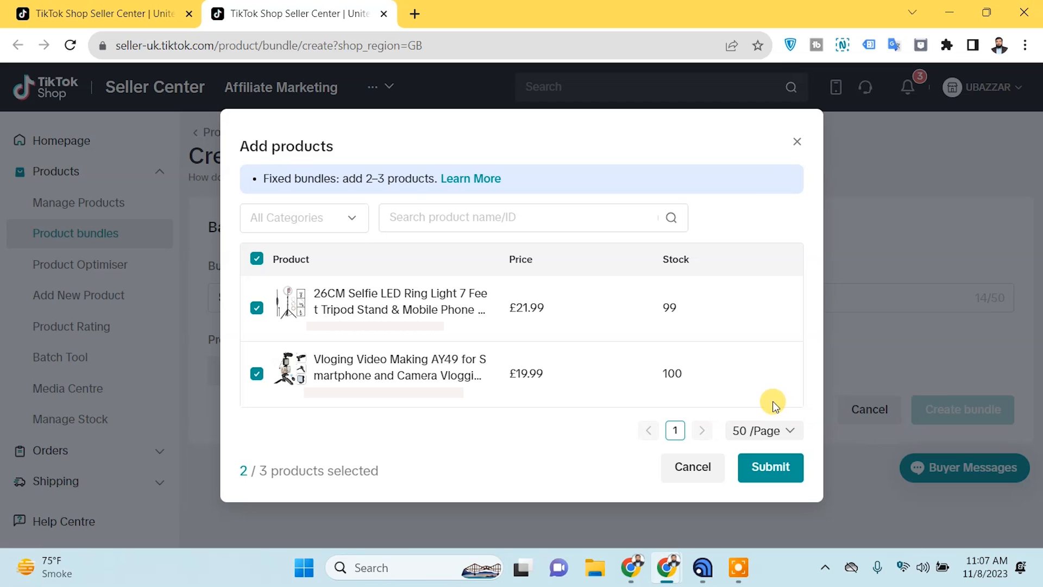
{"action": "left_click", "coordinate": [771, 469]}
{"action": "scroll", "coordinate": [583, 352], "scroll_direction": "down", "scroll_amount": 1}
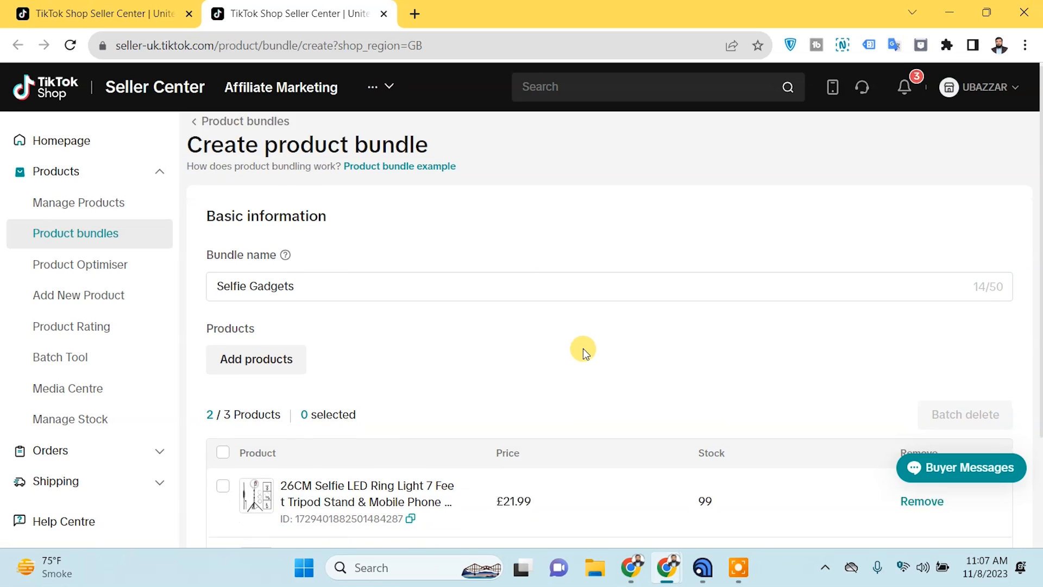
Create the Selfie Gadgets bundle with its two products and decline setting a sales price for it
{"action": "scroll", "coordinate": [315, 311], "scroll_direction": "down", "scroll_amount": 3}
{"action": "scroll", "coordinate": [319, 316], "scroll_direction": "up", "scroll_amount": 3}
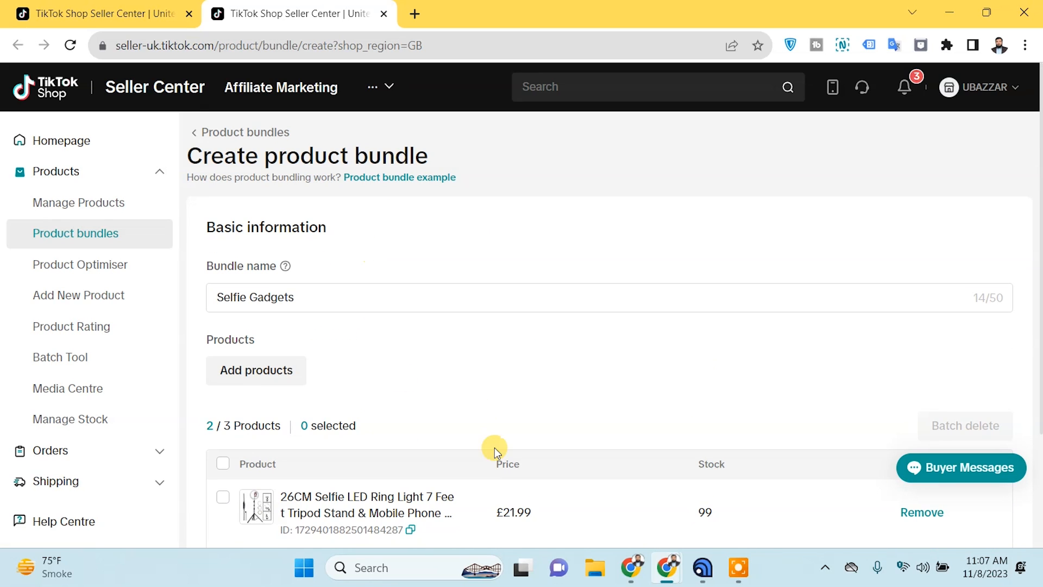
{"action": "scroll", "coordinate": [479, 409], "scroll_direction": "down", "scroll_amount": 3}
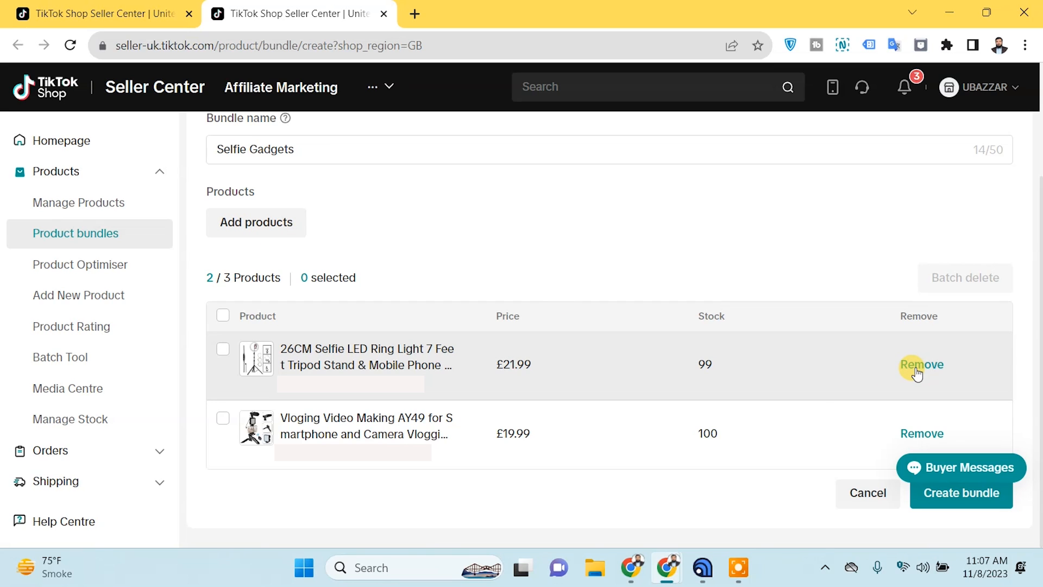
{"action": "left_click", "coordinate": [221, 316]}
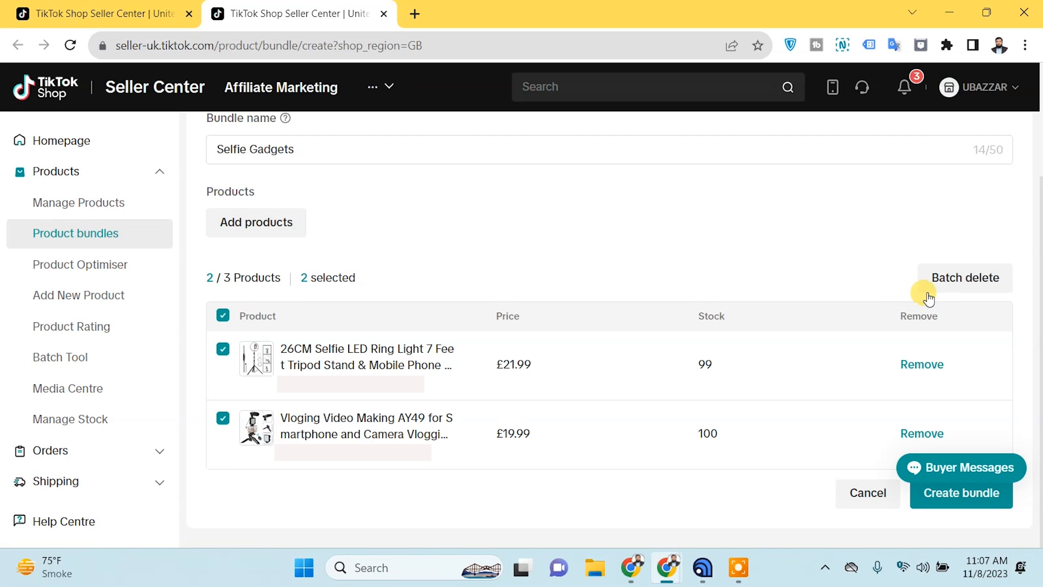
{"action": "left_click", "coordinate": [222, 316]}
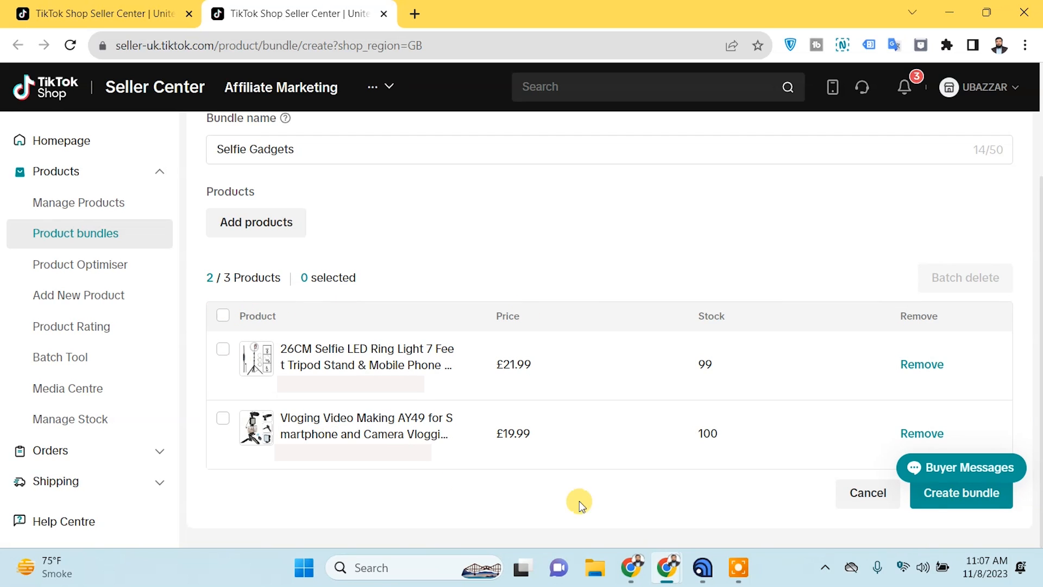
{"action": "left_click", "coordinate": [951, 510]}
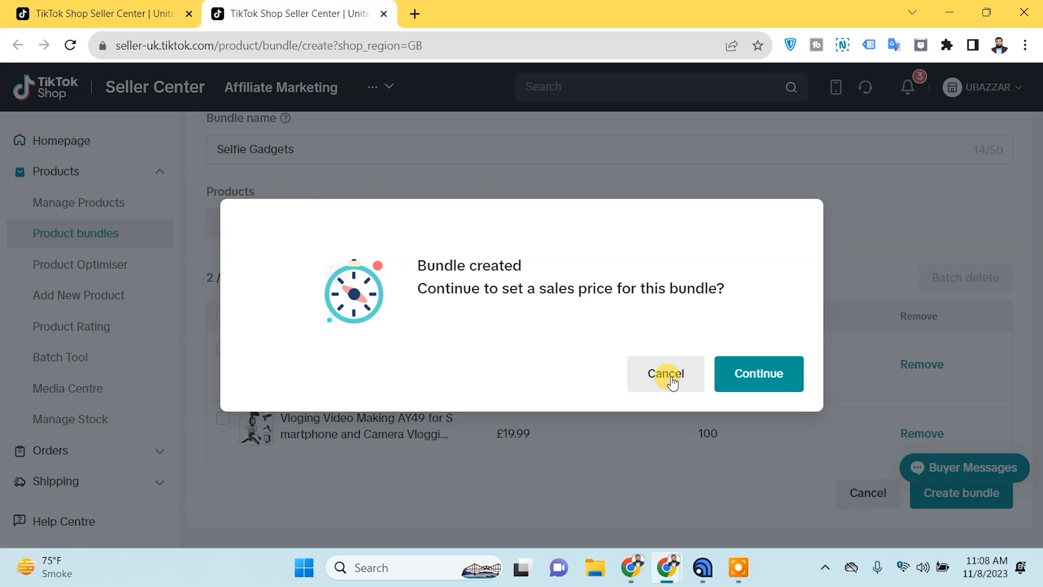
{"action": "left_click", "coordinate": [672, 380]}
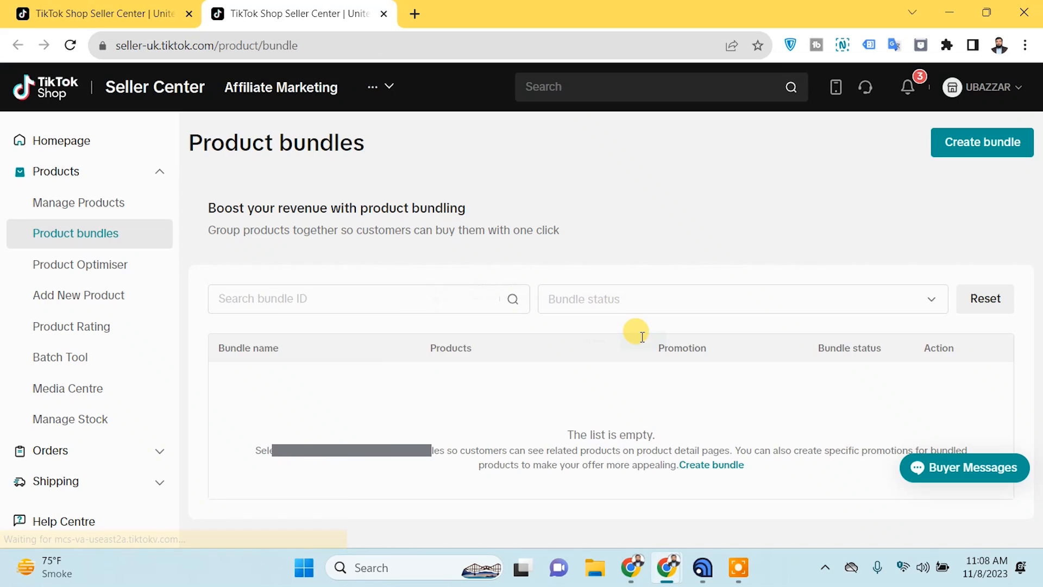